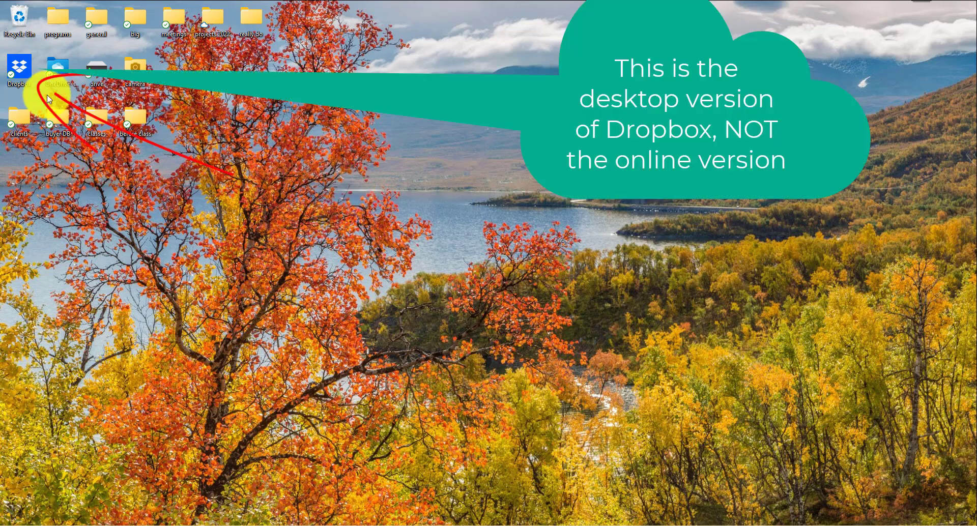
Step: Open the desktop Dropbox folder and then its 'real estate' folder in File Explorer
double_click(21, 71)
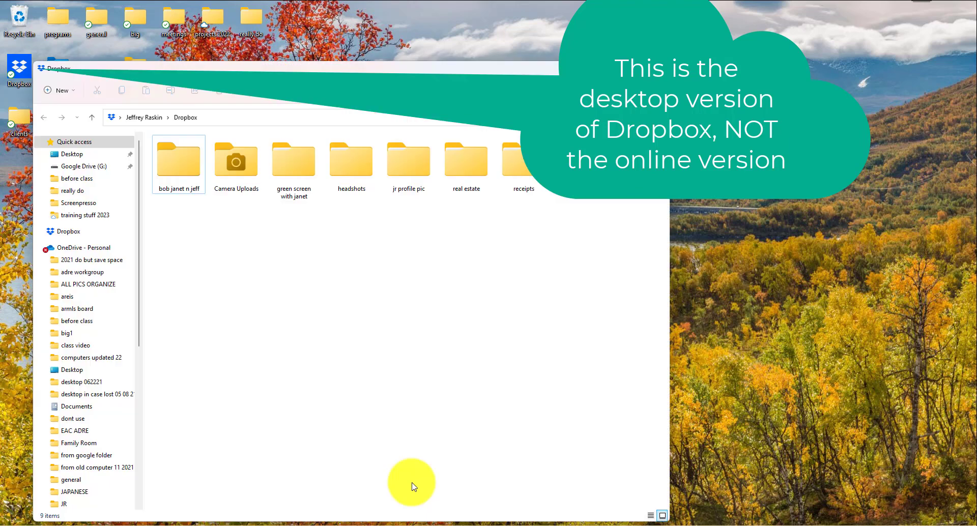
double_click(466, 164)
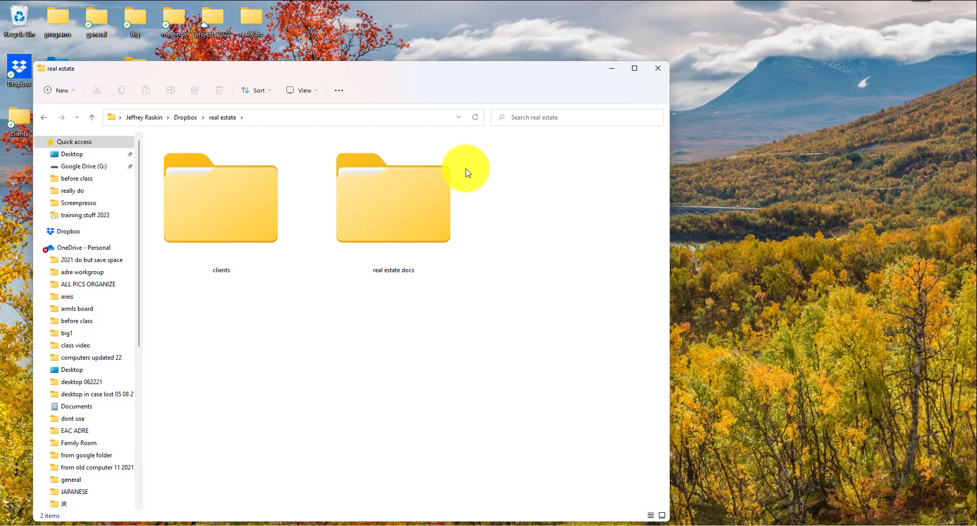
Step: Copy the Dropbox link for the 'clients' folder from its expanded context menu
right_click(229, 218)
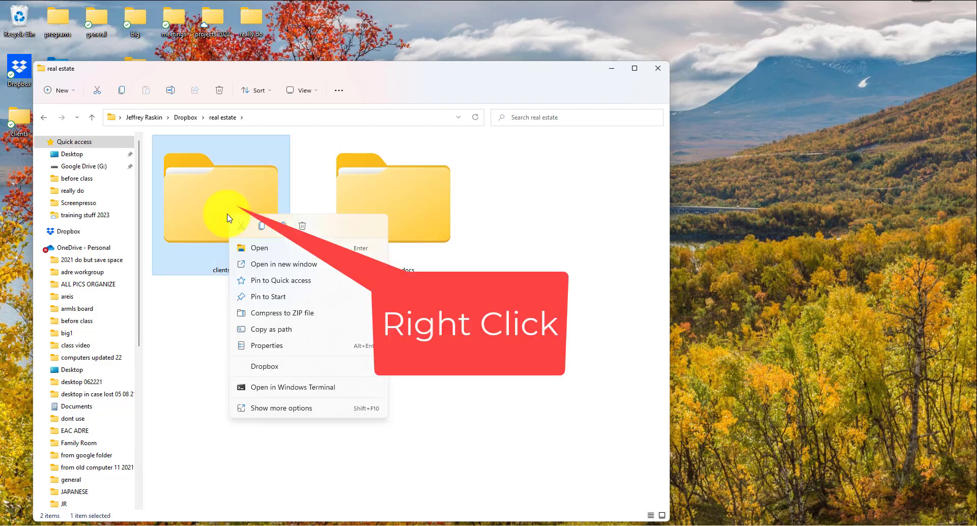
left_click(261, 411)
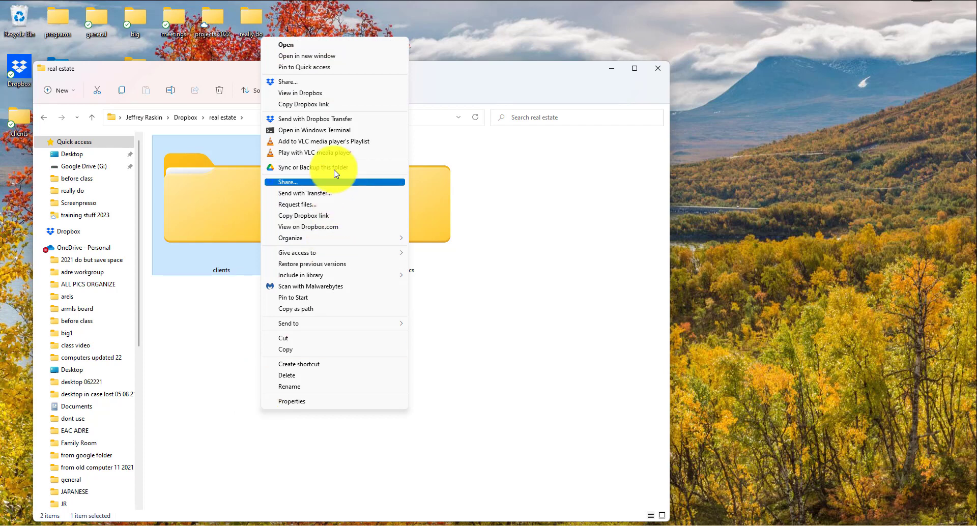
left_click(330, 105)
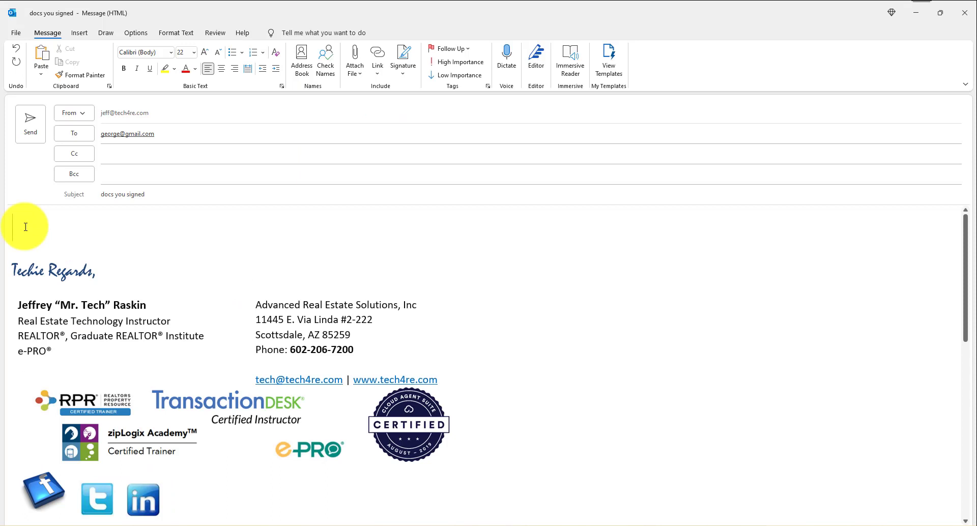
Step: Type a greeting, the NAR article sentence, and '1. Click here to view your docs'
type("Good morning George,")
key("Return")
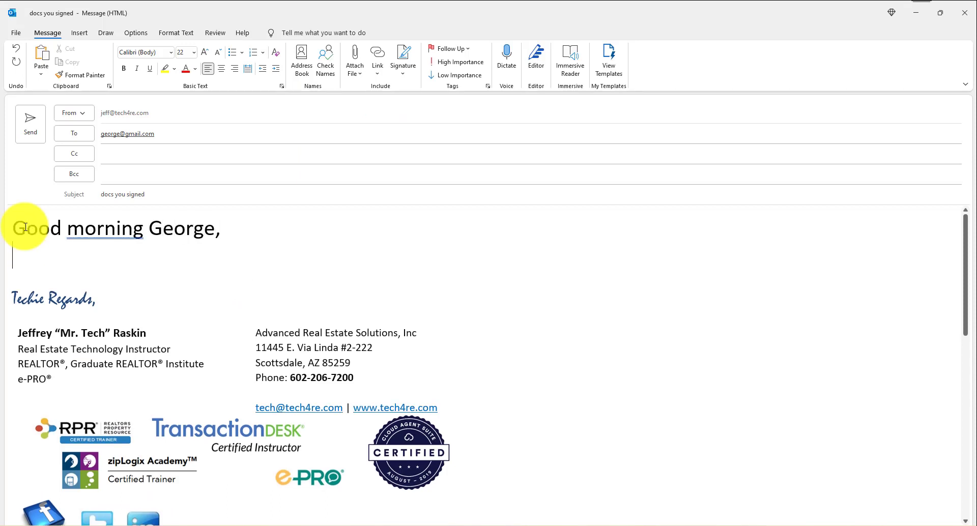
type("Per this NAR article, I need to give you a copy of everything you signed!")
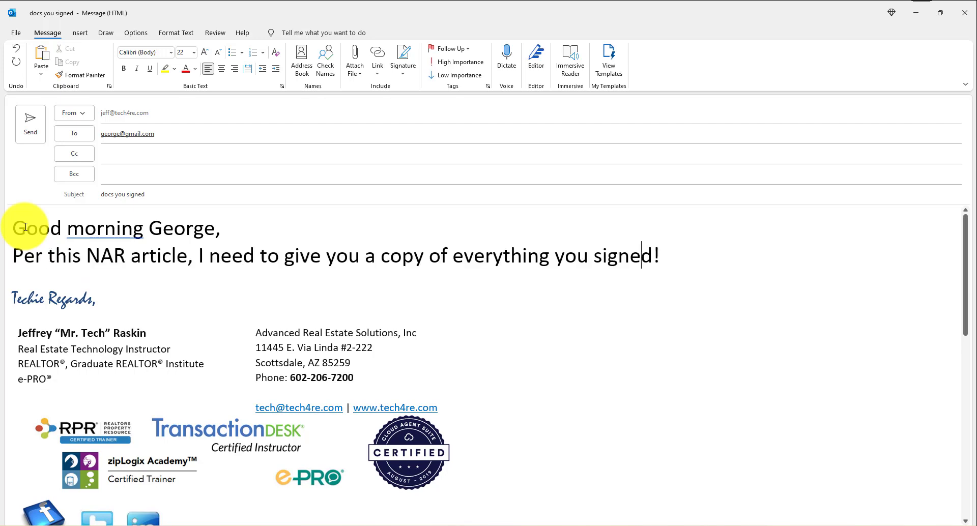
key("Return")
key("Return")
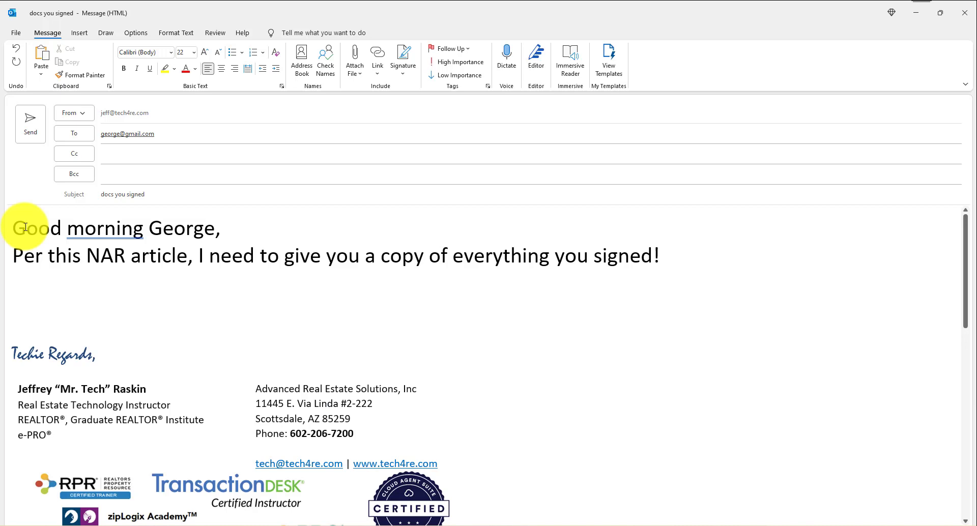
type("1. Click her")
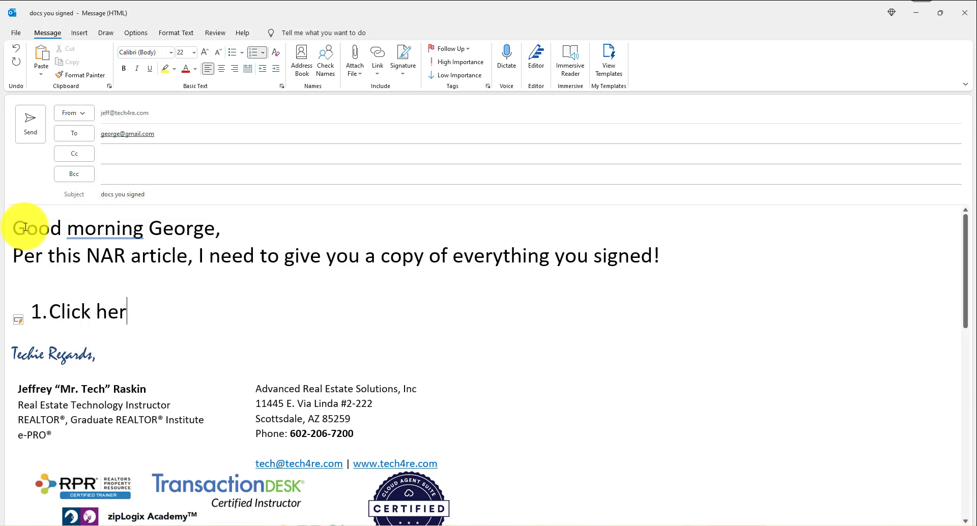
type("e to view ")
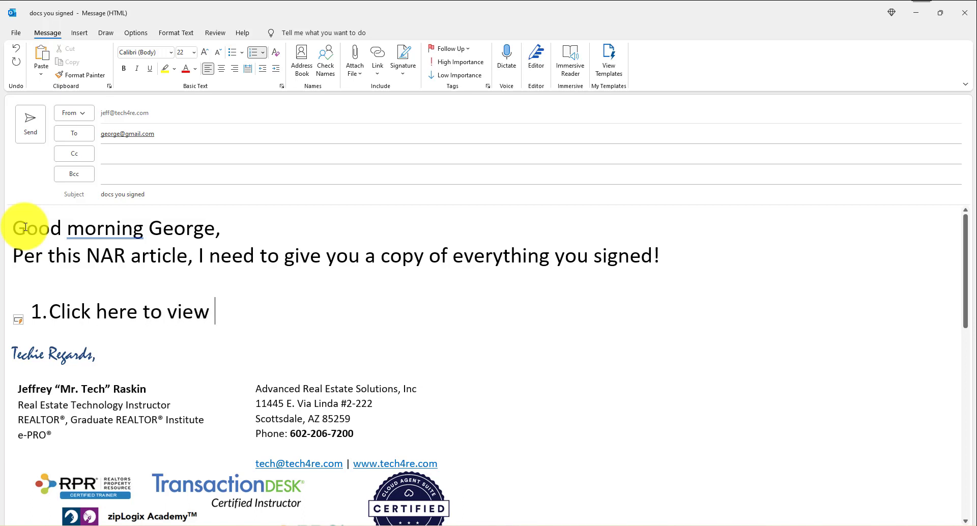
type("your docs")
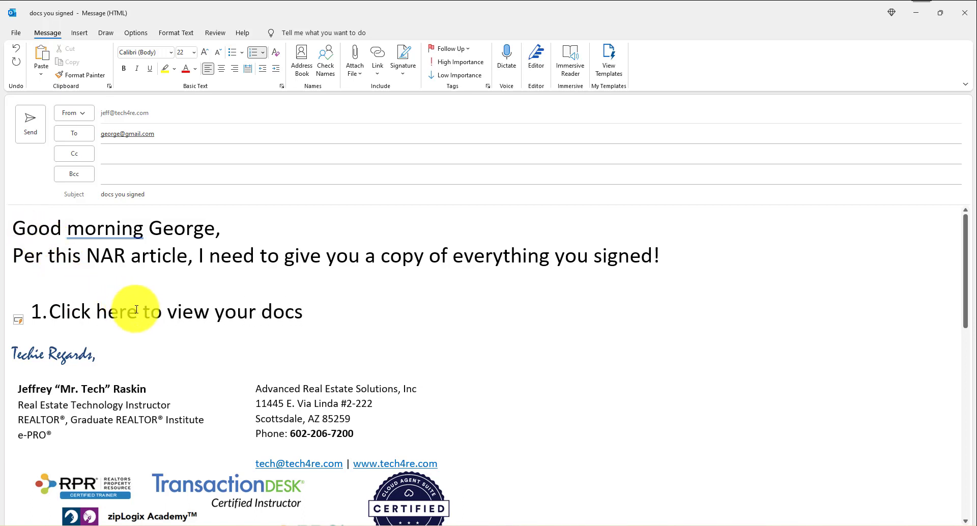
Step: Hyperlink 'Click here' in item 1 to the pasted Dropbox clients folder address
left_click_drag(133, 312, 62, 312)
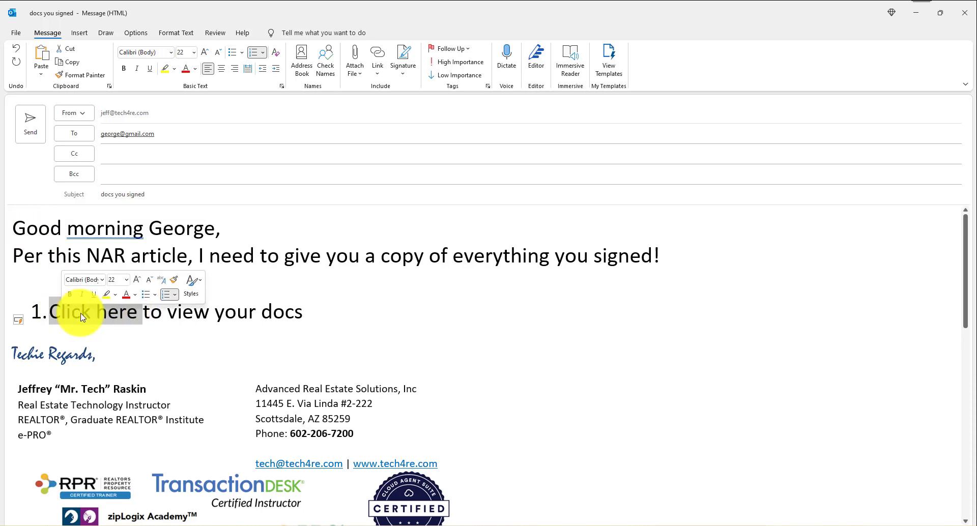
right_click(83, 317)
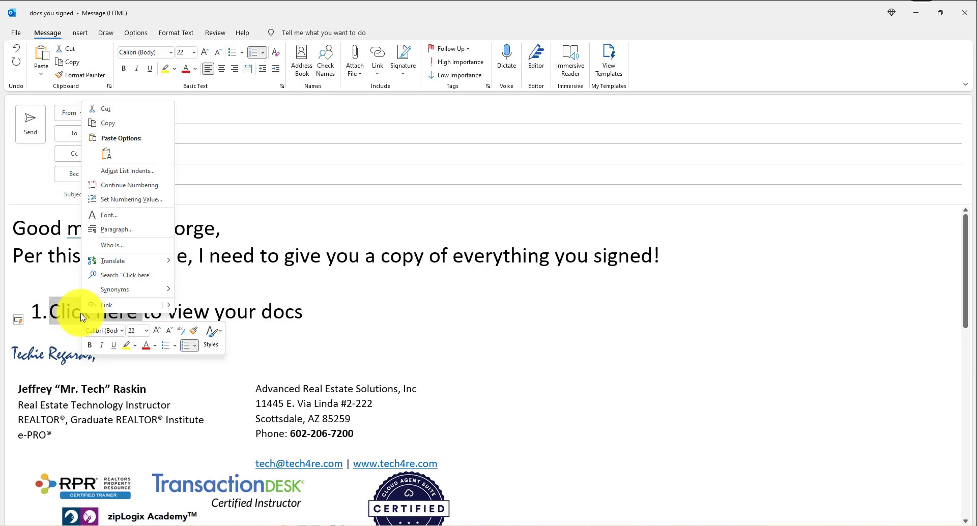
left_click(115, 305)
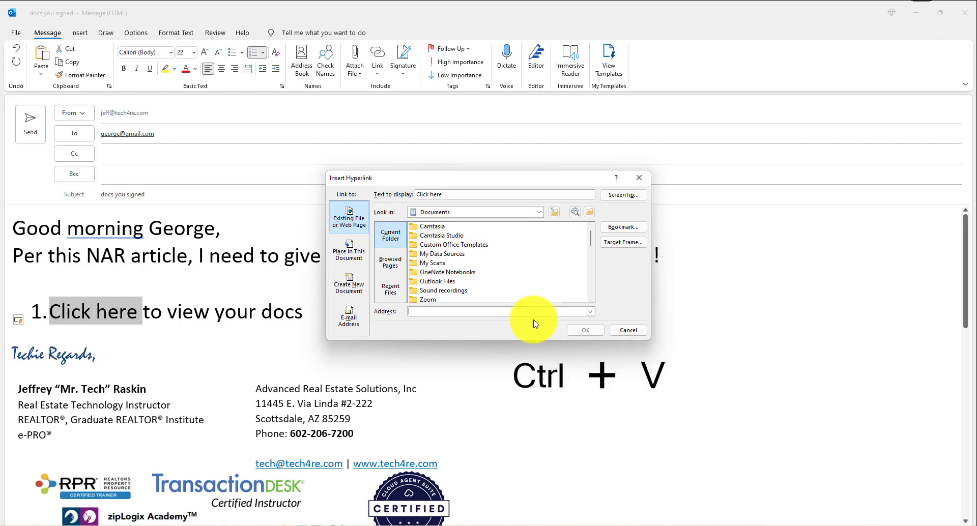
key("ctrl+v")
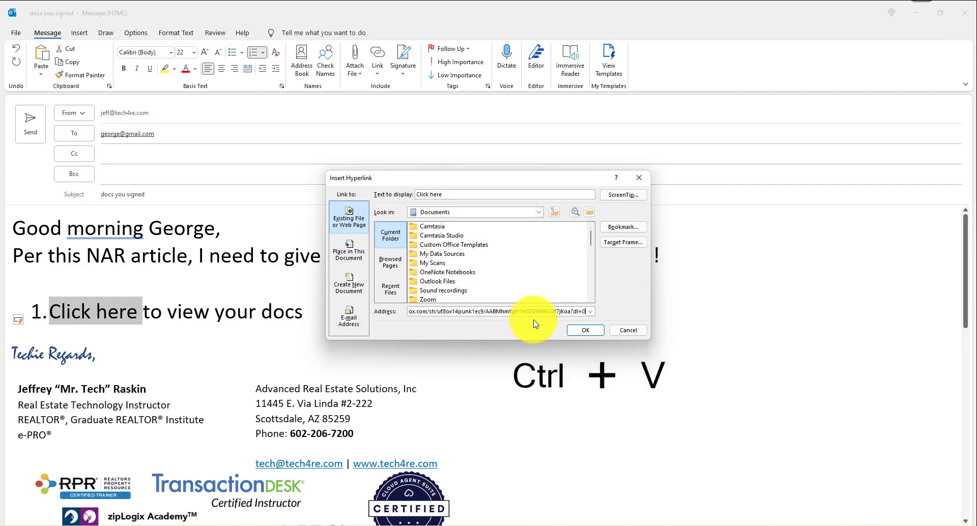
left_click(586, 331)
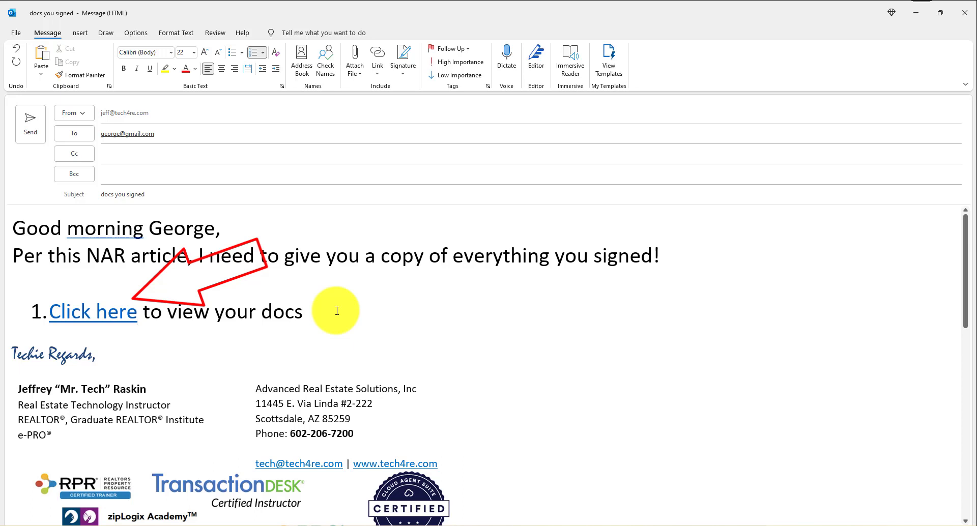
mouse_move(111, 315)
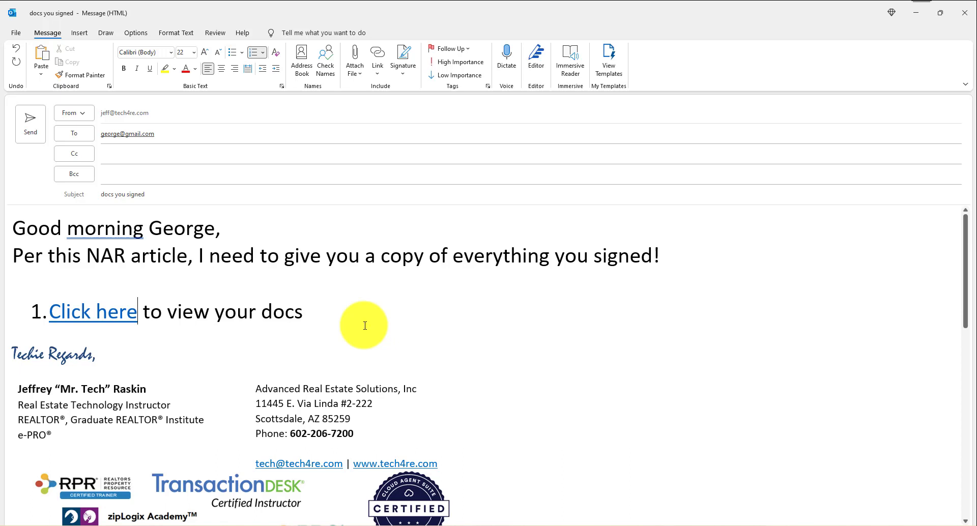
Step: Add item '2. Click on the picture to view your docs' with the house picture pasted beneath it
left_click(347, 314)
key("Return")
key("Return")
type("2.")
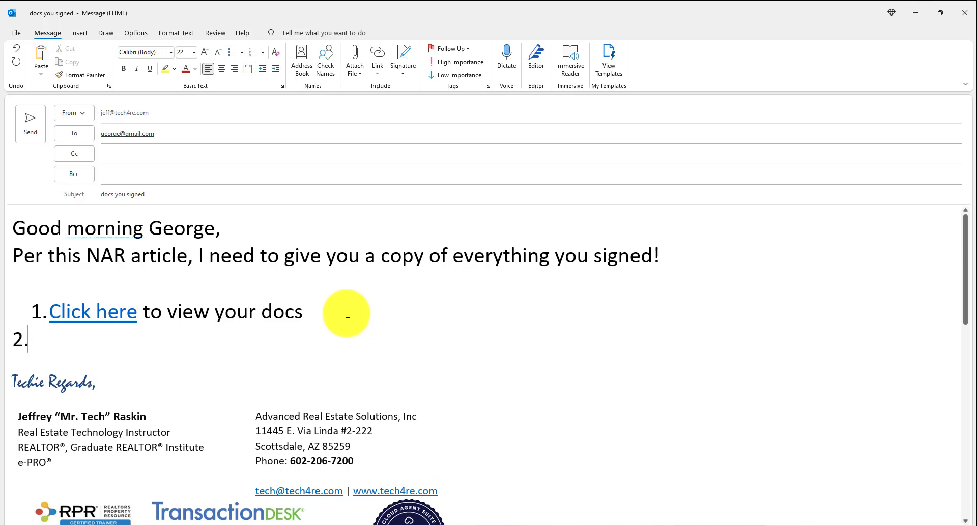
type("Click on the picture to view your doc")
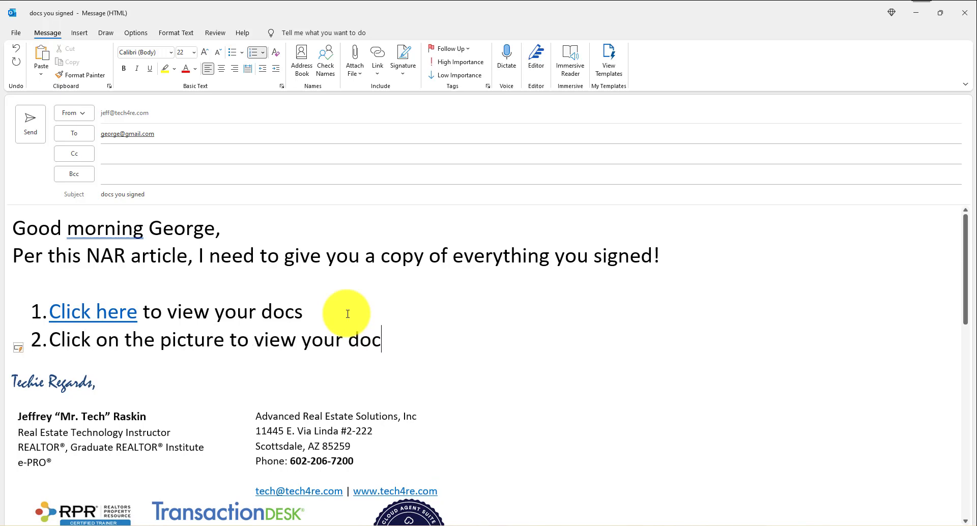
type("s")
key("Return")
key("Return")
key("ctrl+v")
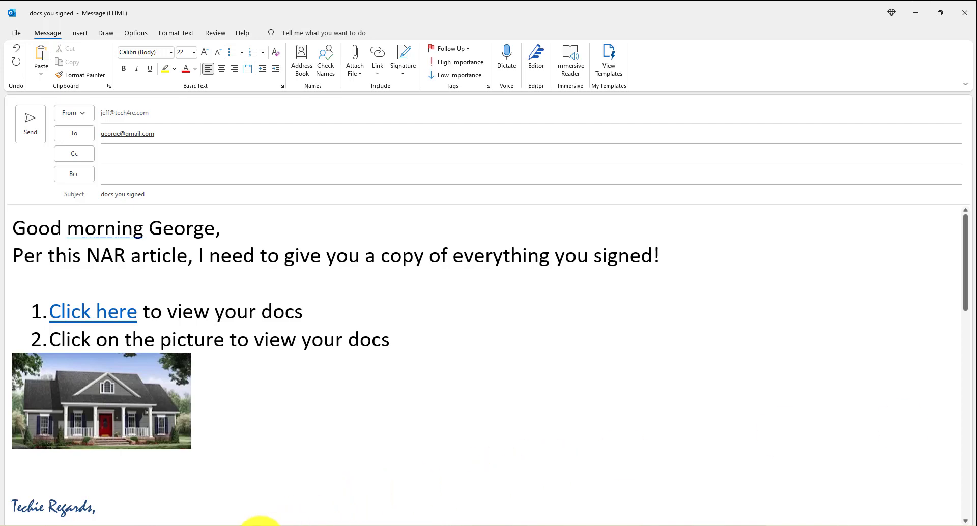
left_click(260, 524)
Step: Copy the Dropbox link for the 'current' folder inside 'clients'
left_click(427, 465)
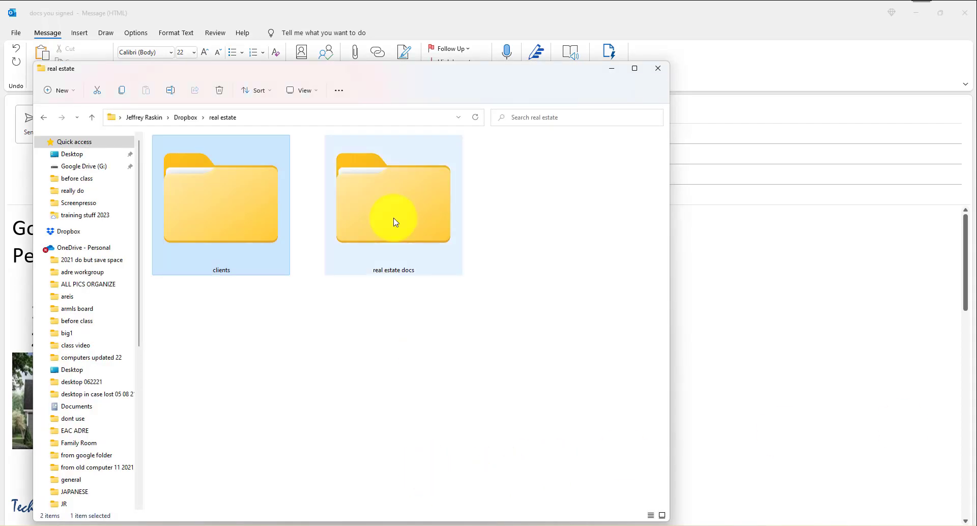
double_click(256, 221)
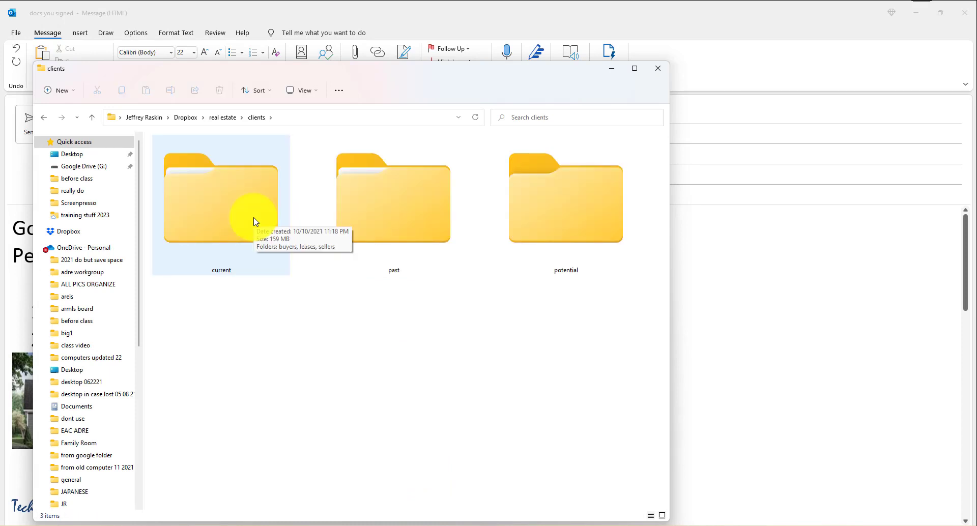
right_click(255, 222)
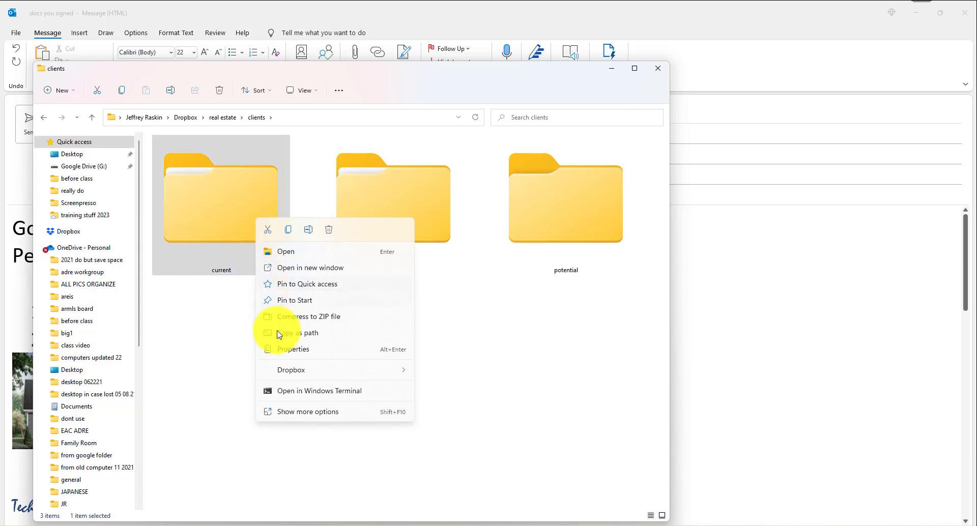
left_click(303, 411)
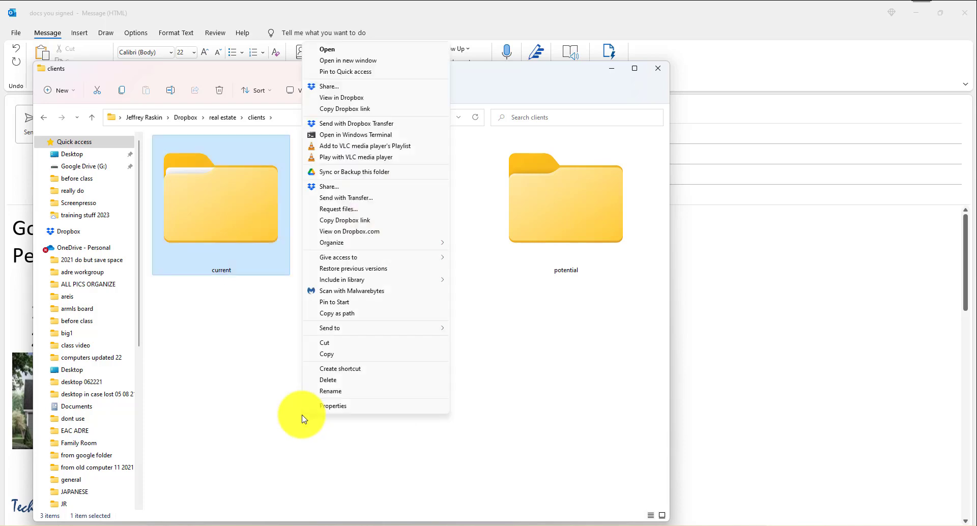
left_click(383, 111)
Step: Back in the 'docs you signed' draft, start adding a link to the house picture
mouse_move(104, 521)
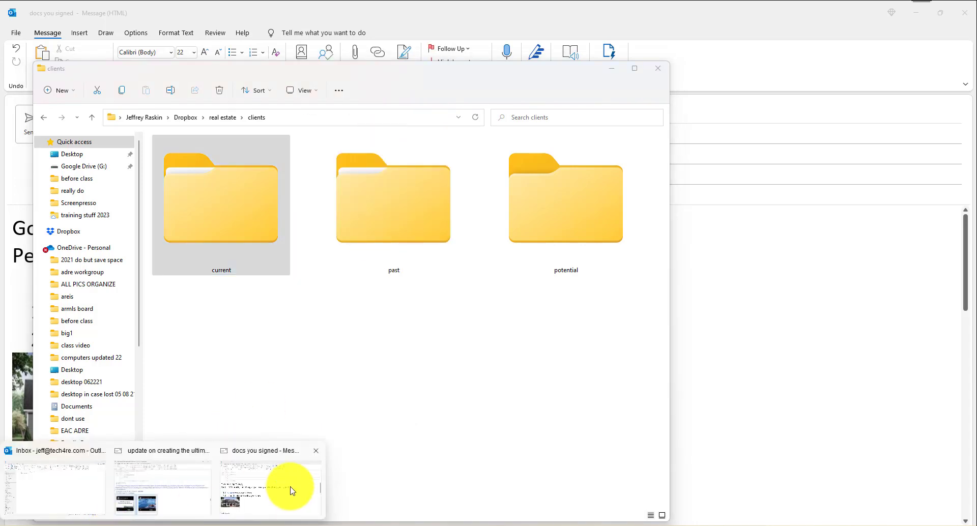
left_click(292, 490)
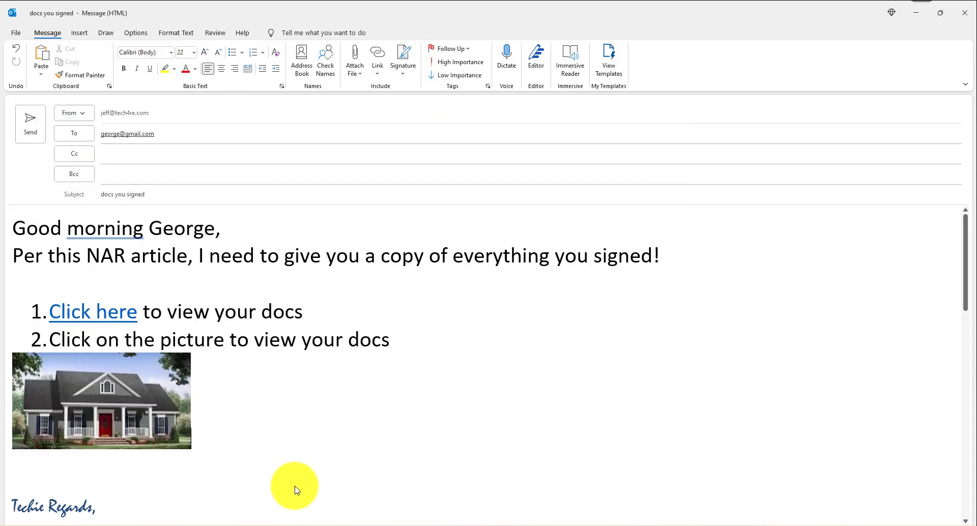
right_click(100, 387)
left_click(154, 287)
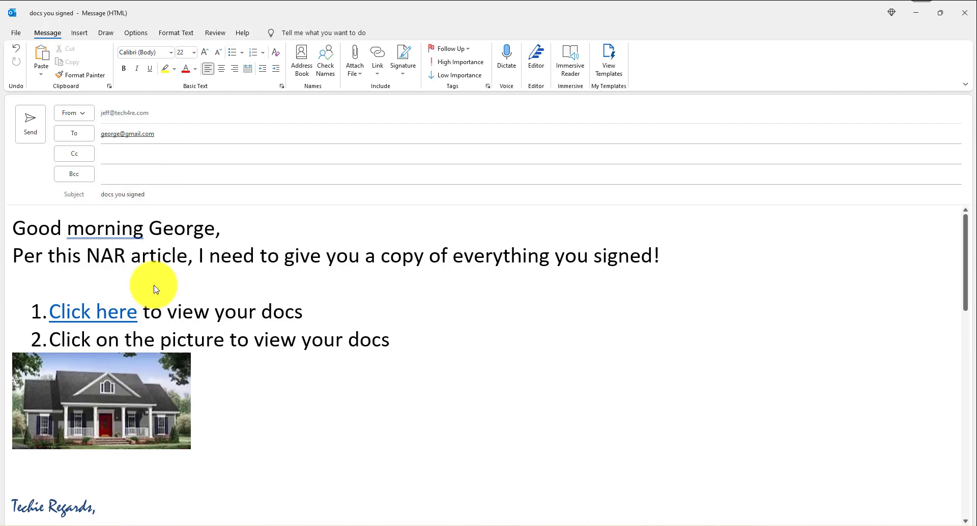
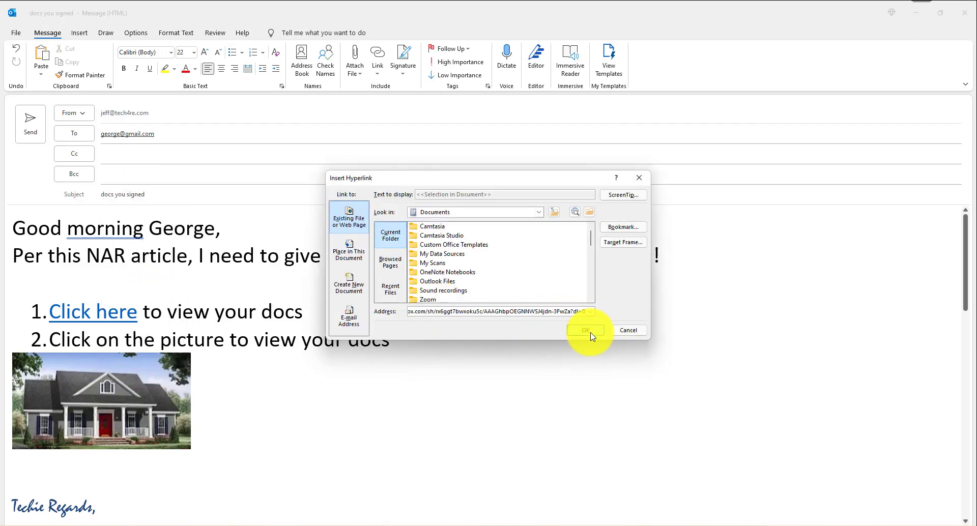
Step: Confirm the Dropbox share address as the house picture's hyperlink
left_click(590, 333)
scroll(436, 399, "down", 1)
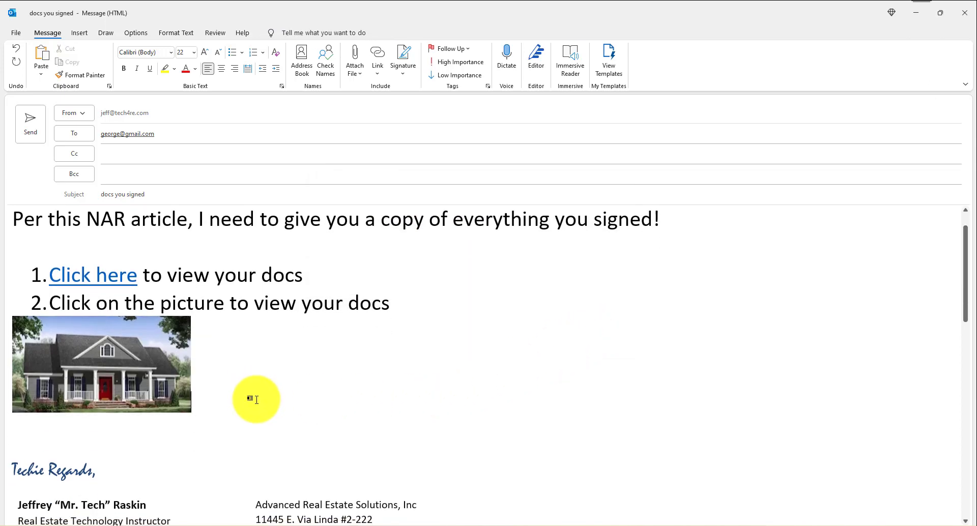
Step: Add item '3.' below the picture holding the pasted Dropbox share URL
key("Return")
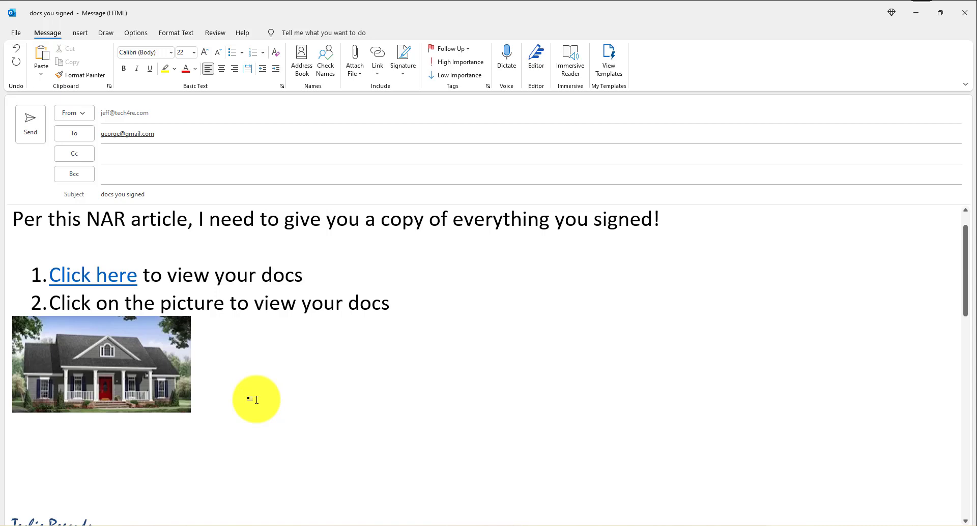
type("3.")
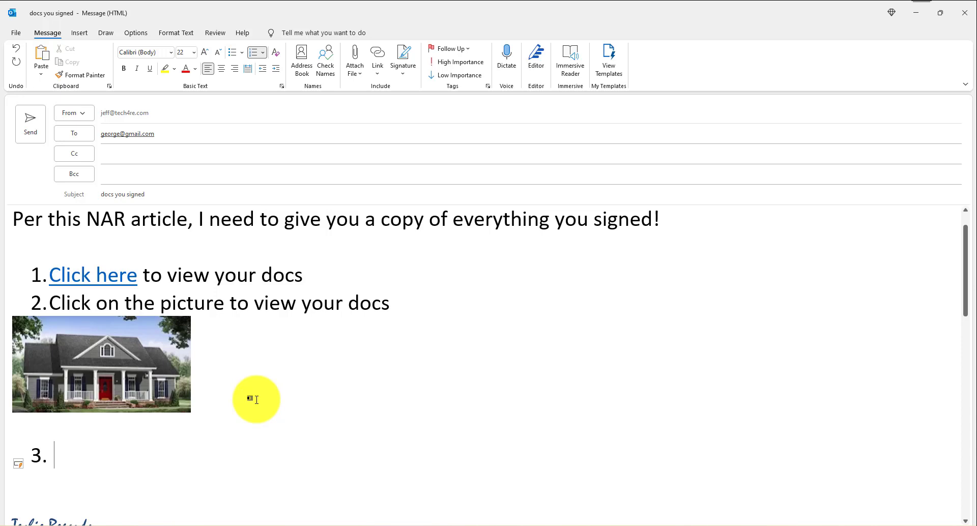
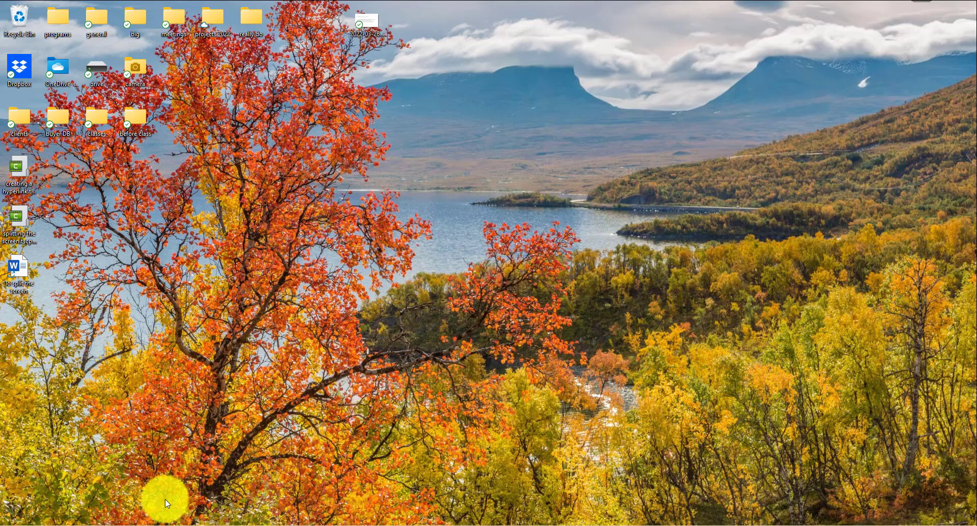
Step: Look over the Dropbox login and OneDrive download pages in the browser, then minimize it
mouse_move(120, 524)
left_click(156, 506)
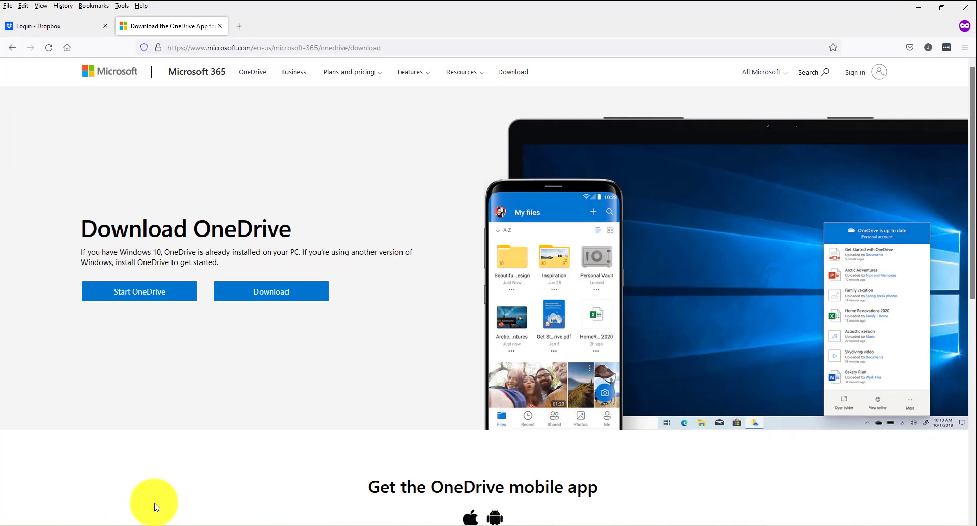
left_click(72, 30)
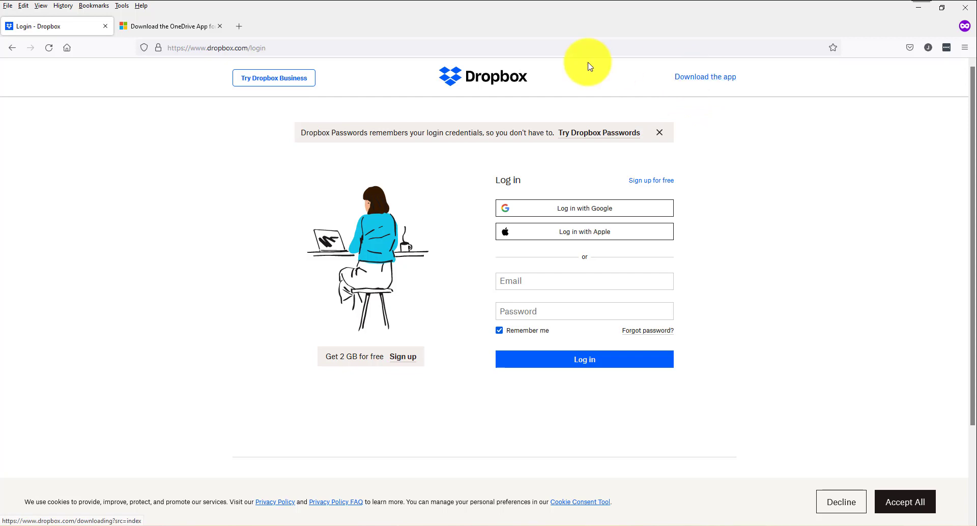
left_click(182, 26)
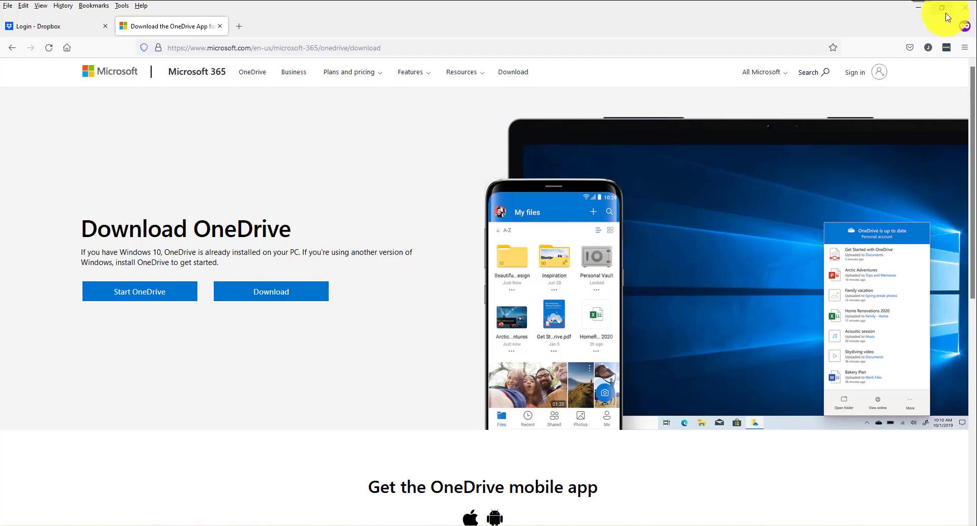
left_click(921, 10)
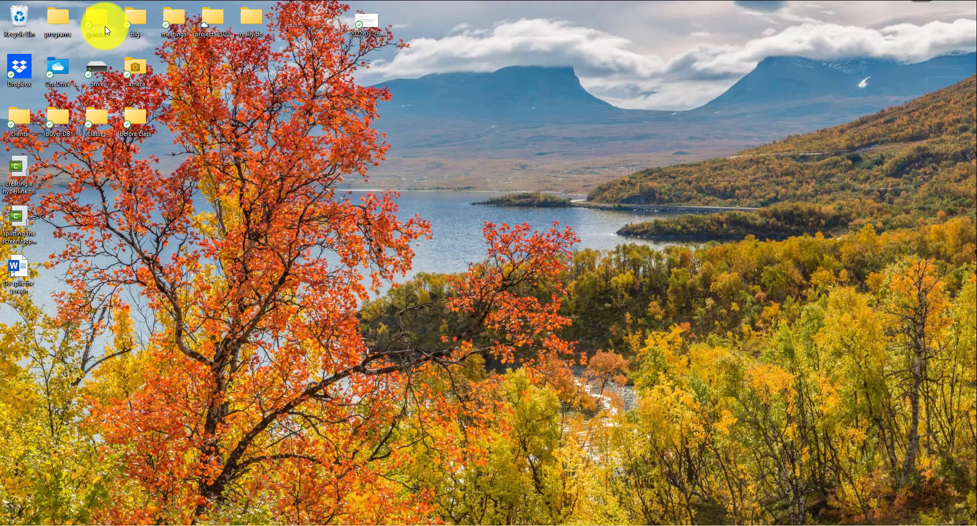
Step: Open the OneDrive - Personal folder full-screen from the desktop and select big1
double_click(59, 68)
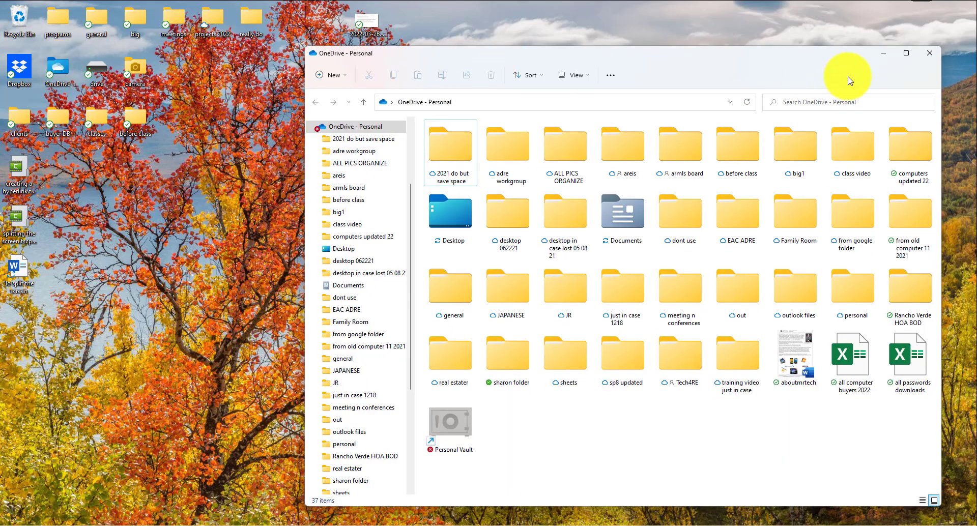
left_click(905, 52)
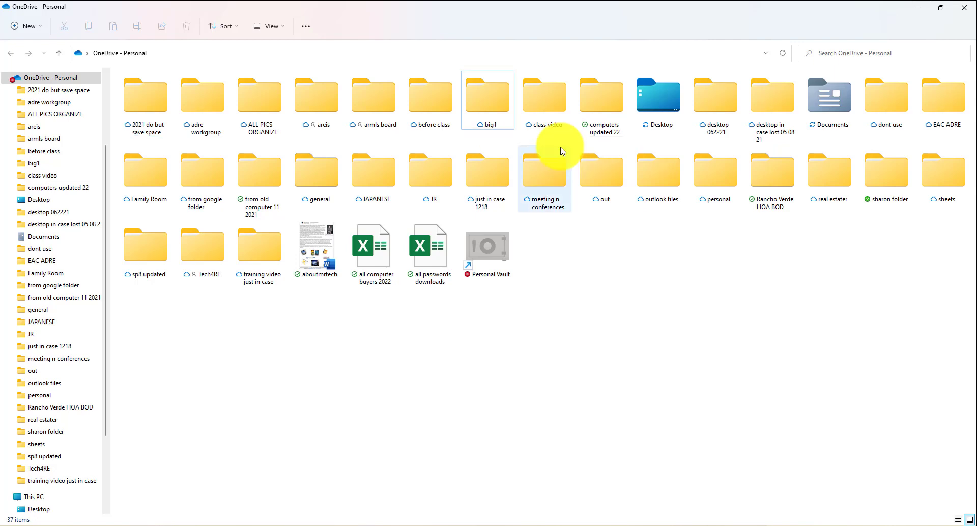
left_click(483, 105)
left_click(482, 105)
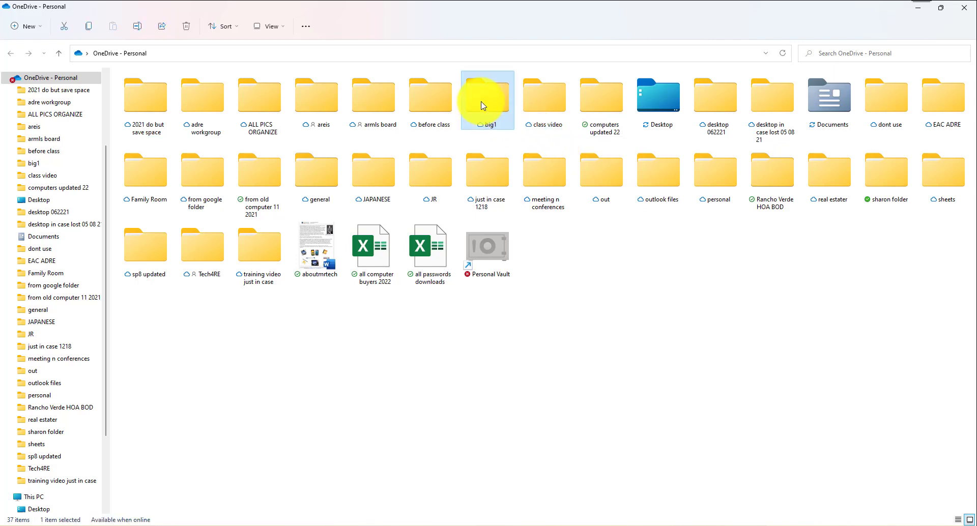
Step: Copy an anyone-can-edit OneDrive share link for the big1 folder
right_click(482, 106)
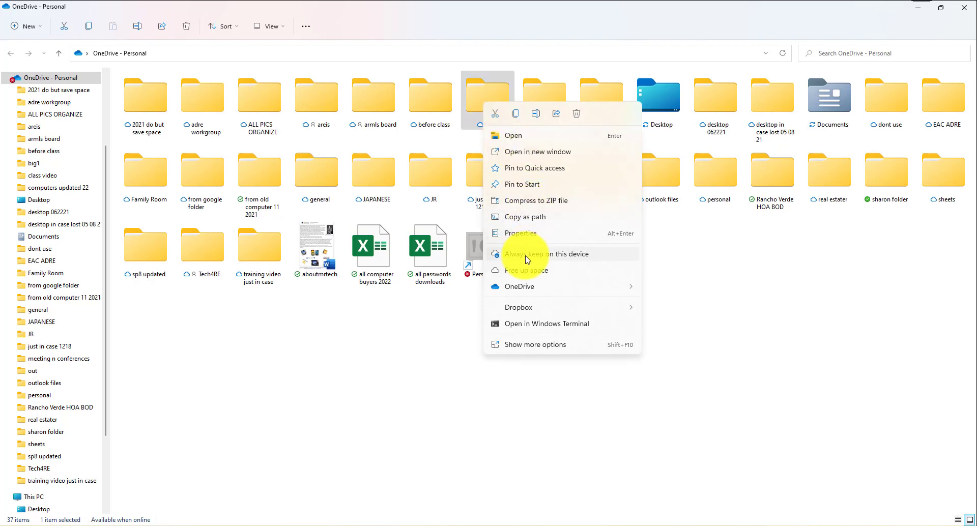
mouse_move(506, 286)
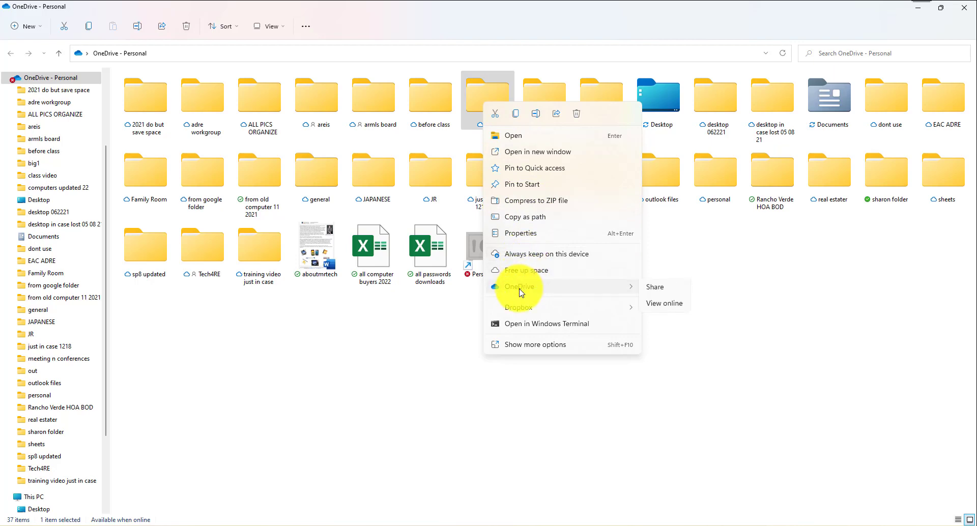
left_click(656, 288)
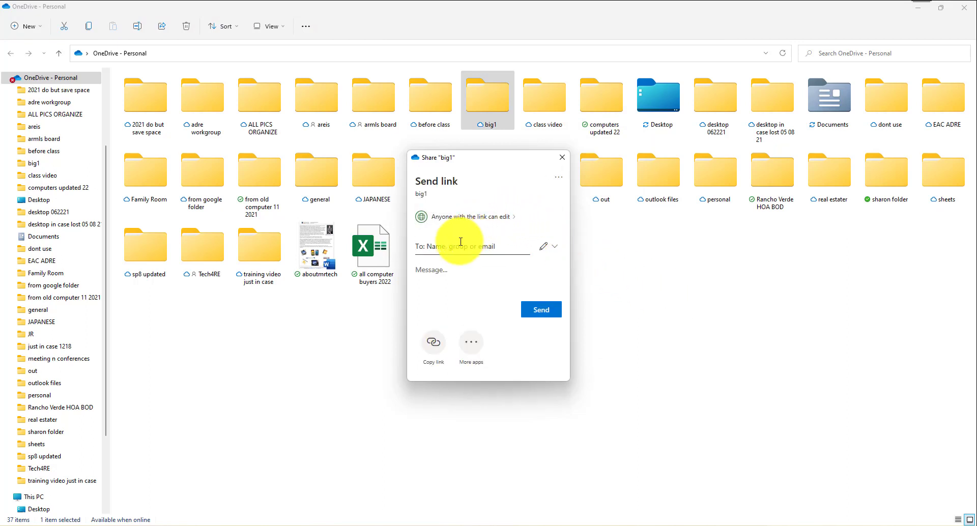
left_click(433, 347)
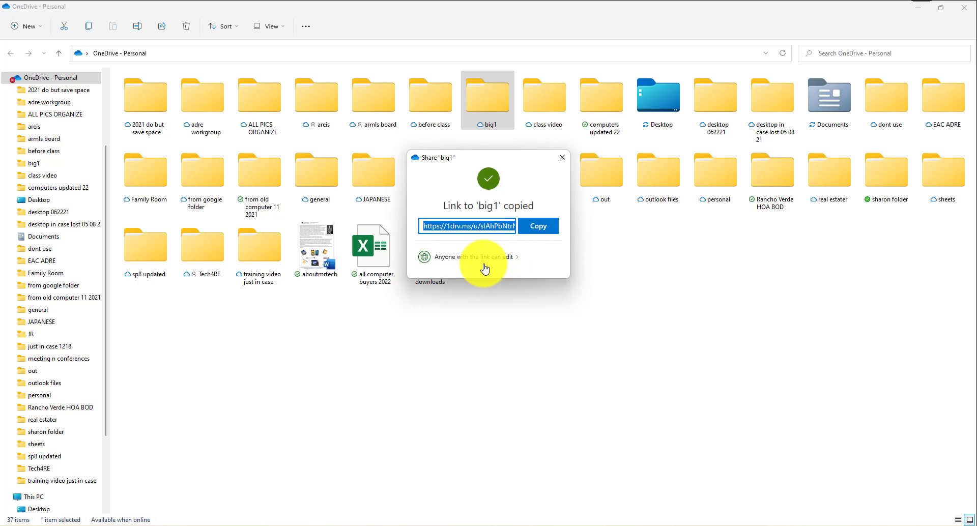
left_click(598, 277)
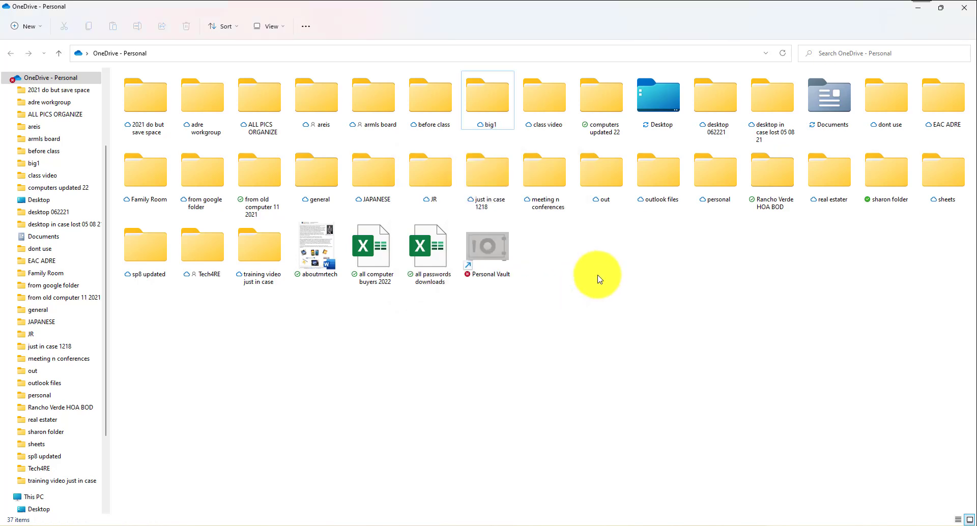
right_click(477, 93)
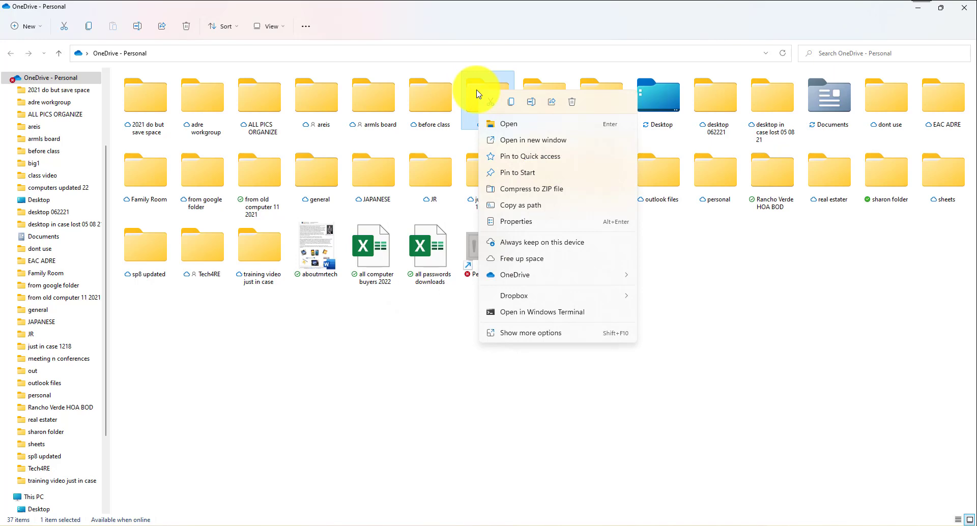